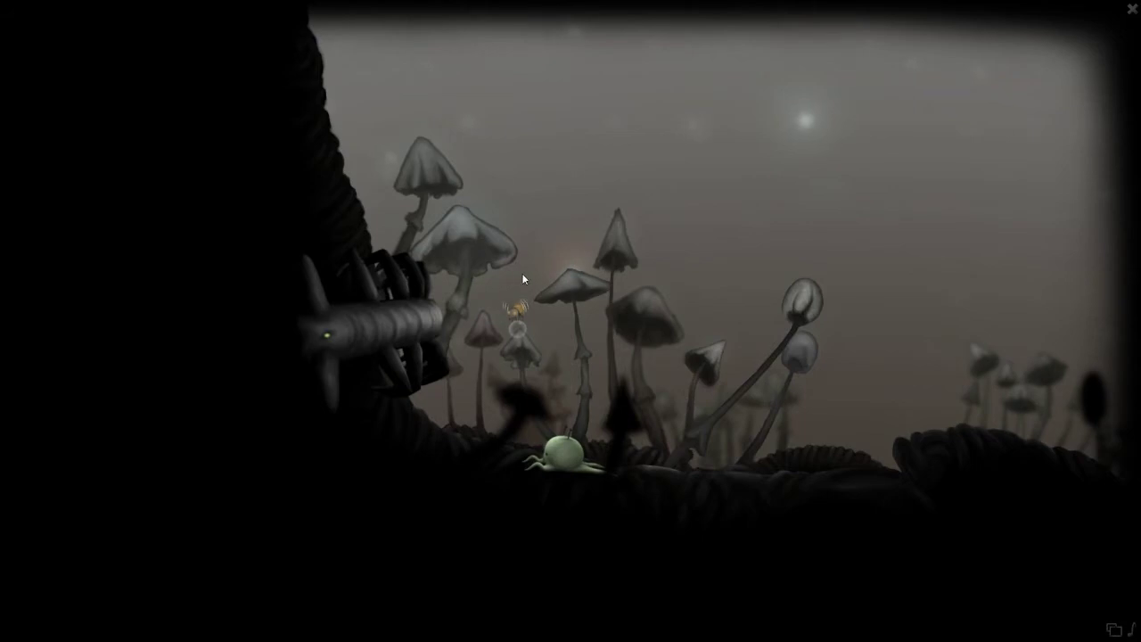
click(785, 294)
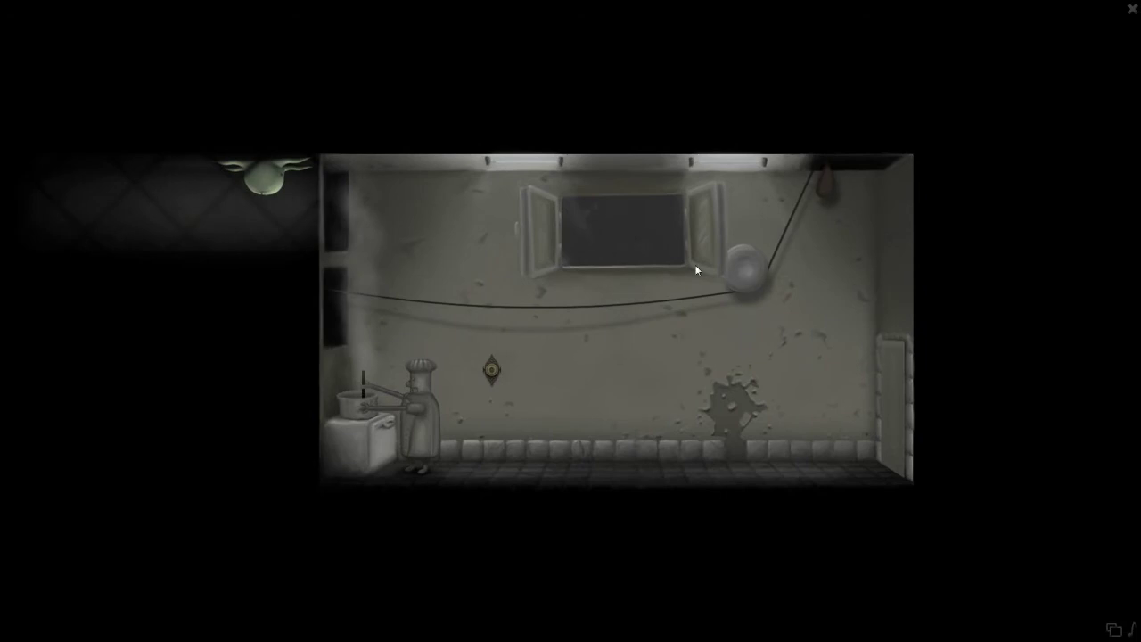
click(809, 204)
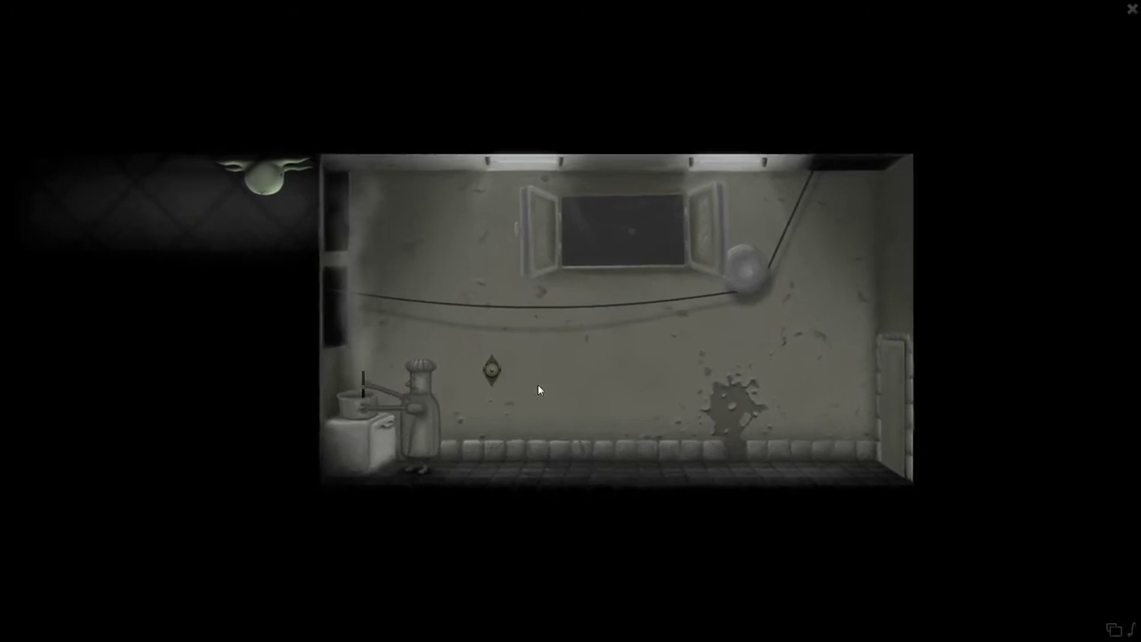
click(492, 369)
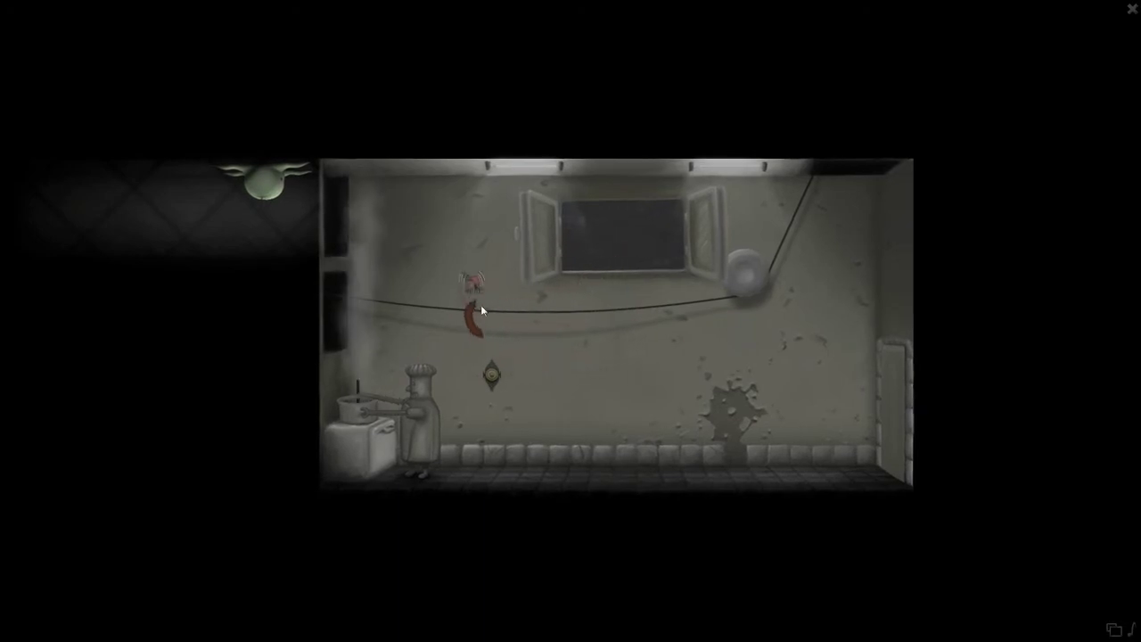
drag(477, 246, 617, 214)
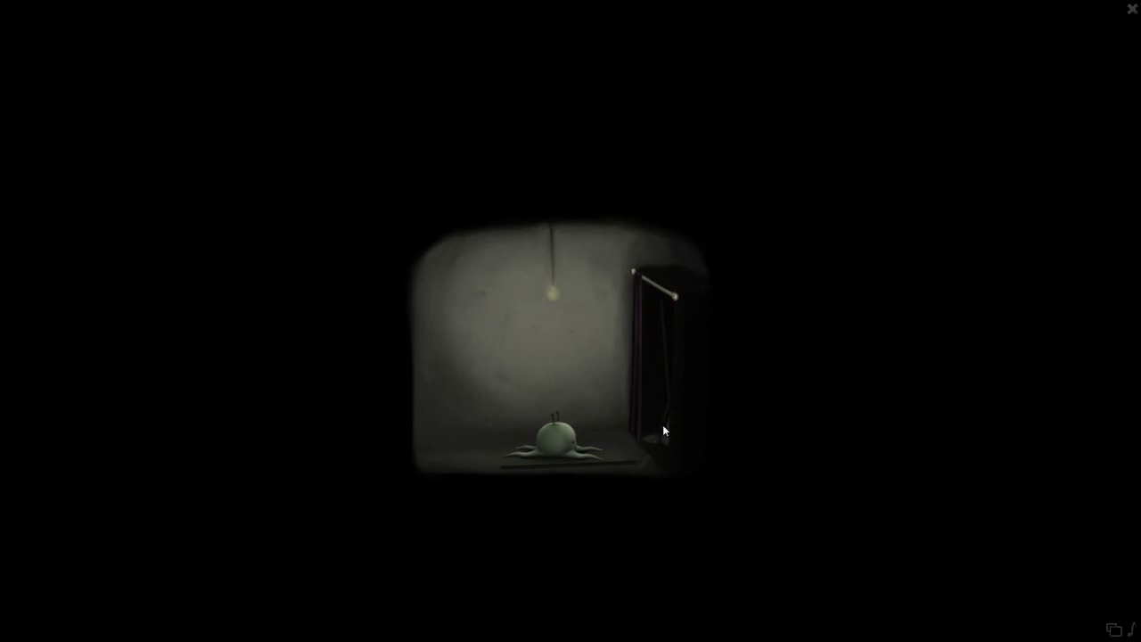
click(662, 430)
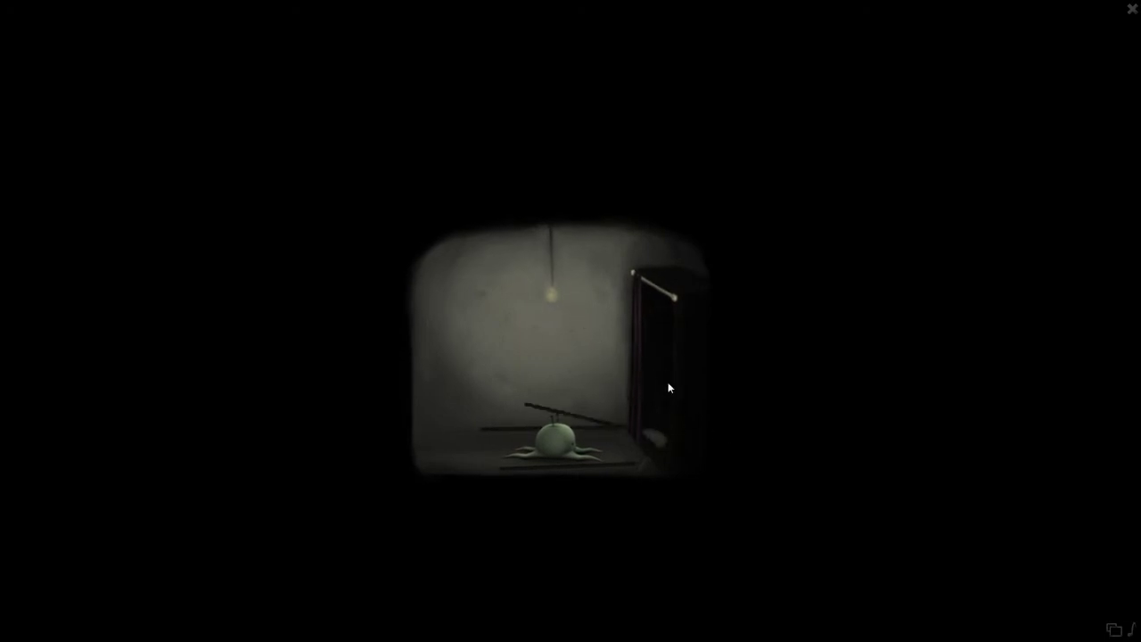